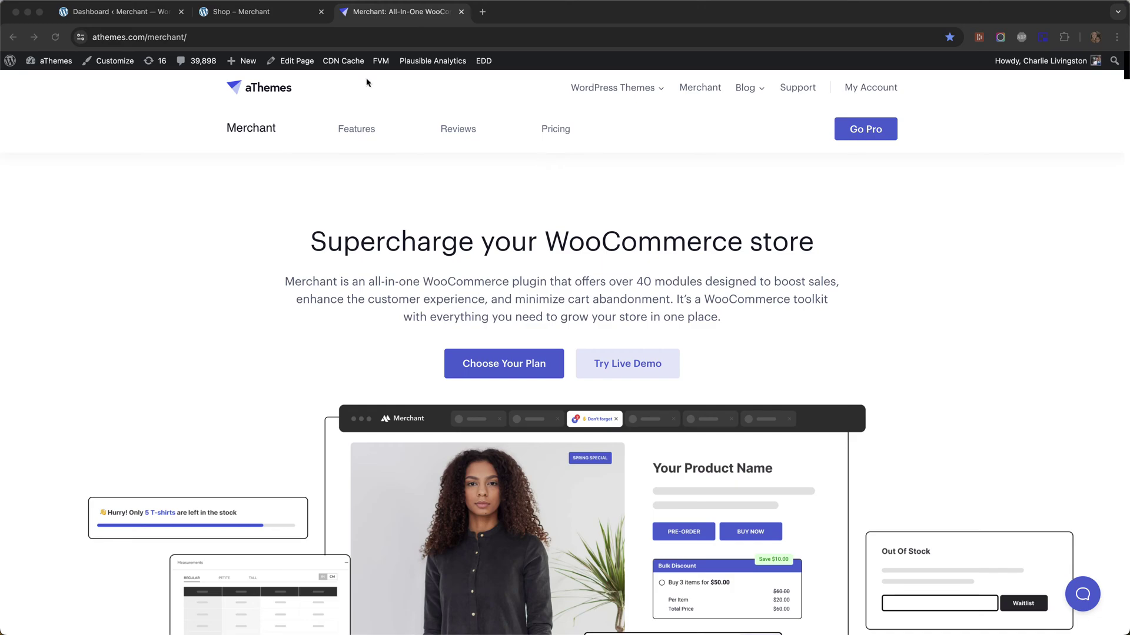
Return to Merchant's Added To Cart Popup settings and scroll back to the top
click(131, 16)
scroll(363, 230, up, 6)
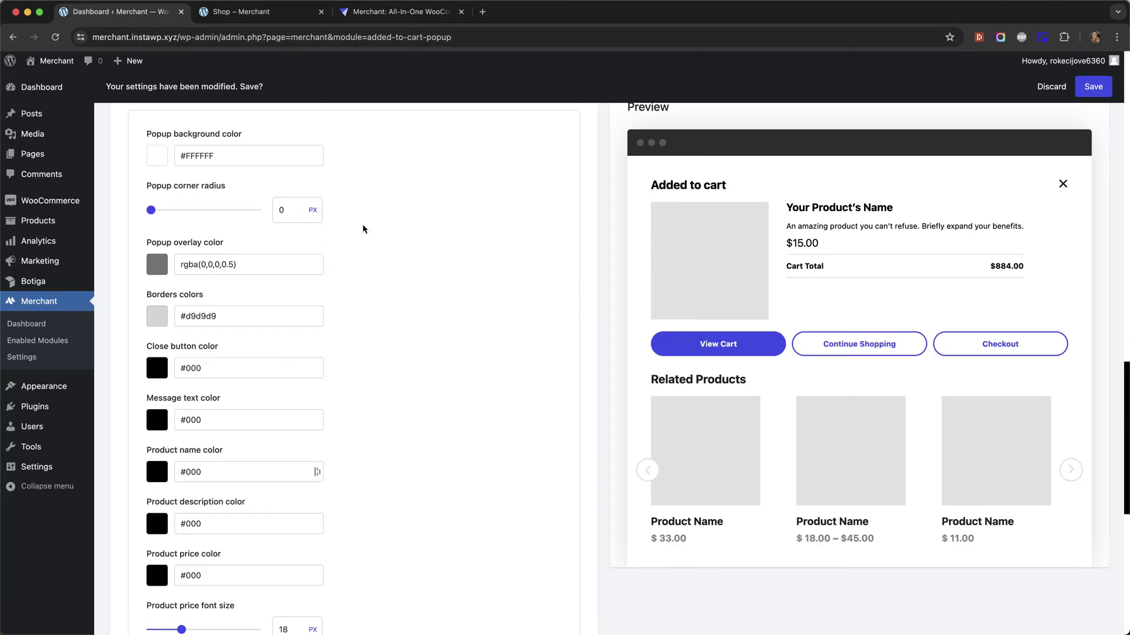
scroll(371, 230, up, 4)
scroll(381, 231, up, 15)
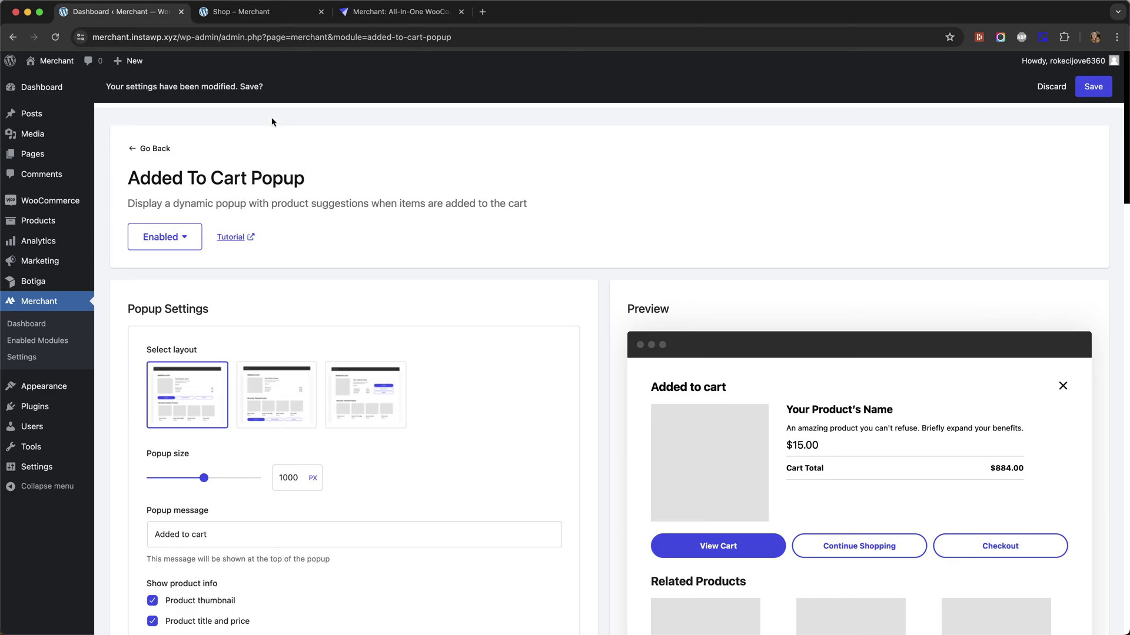
Add the Beanie from the shop to the cart to trigger the Added to cart popup
click(259, 11)
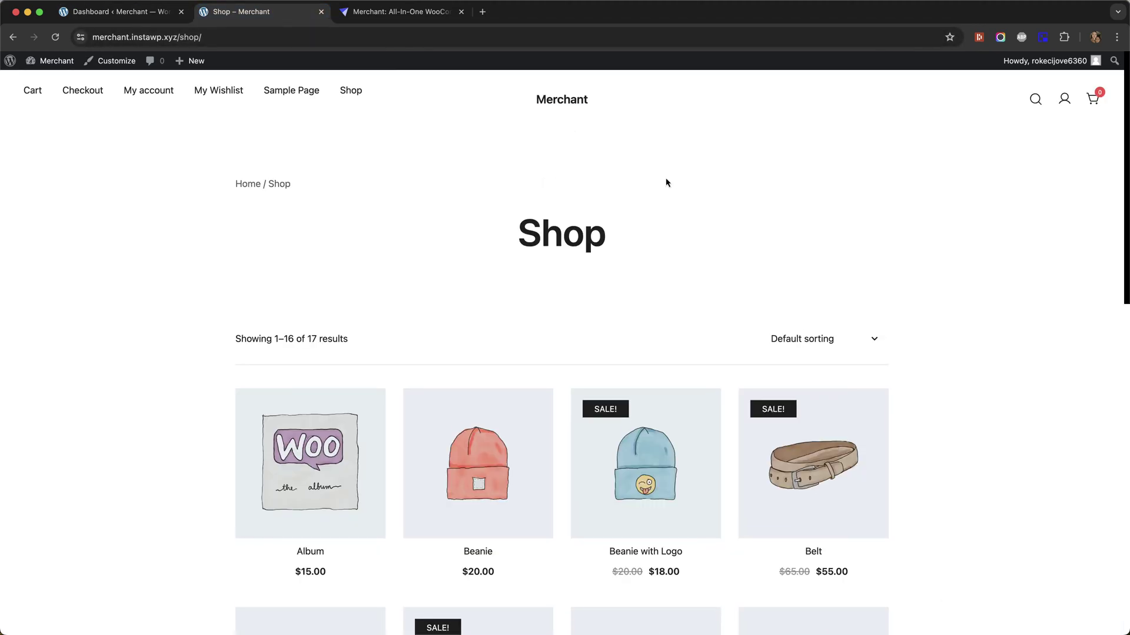
click(517, 399)
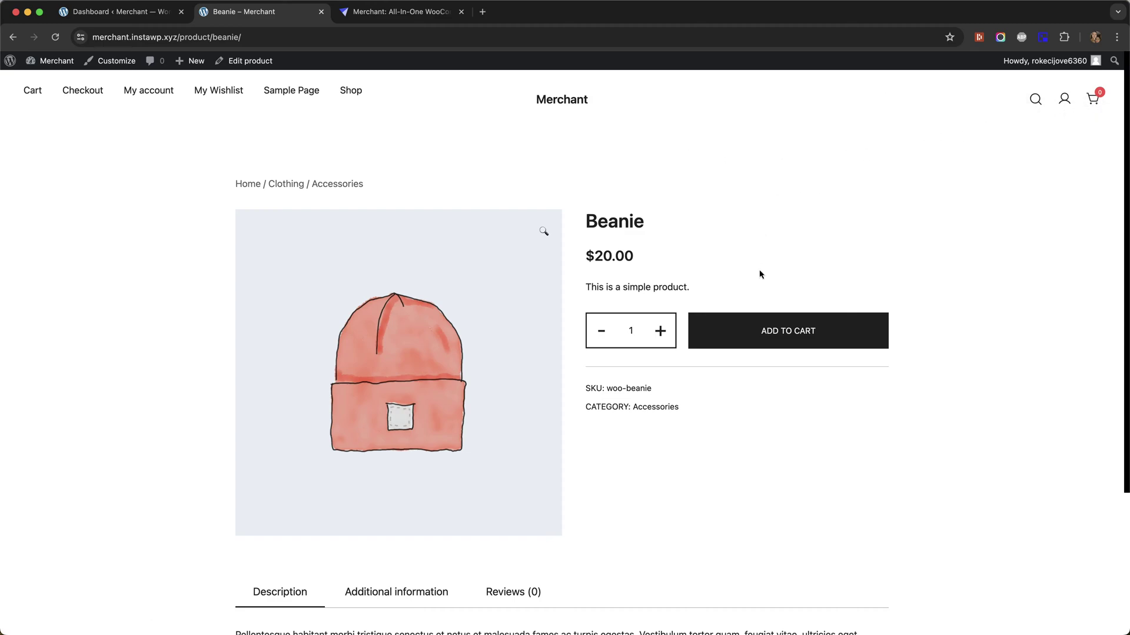
click(765, 330)
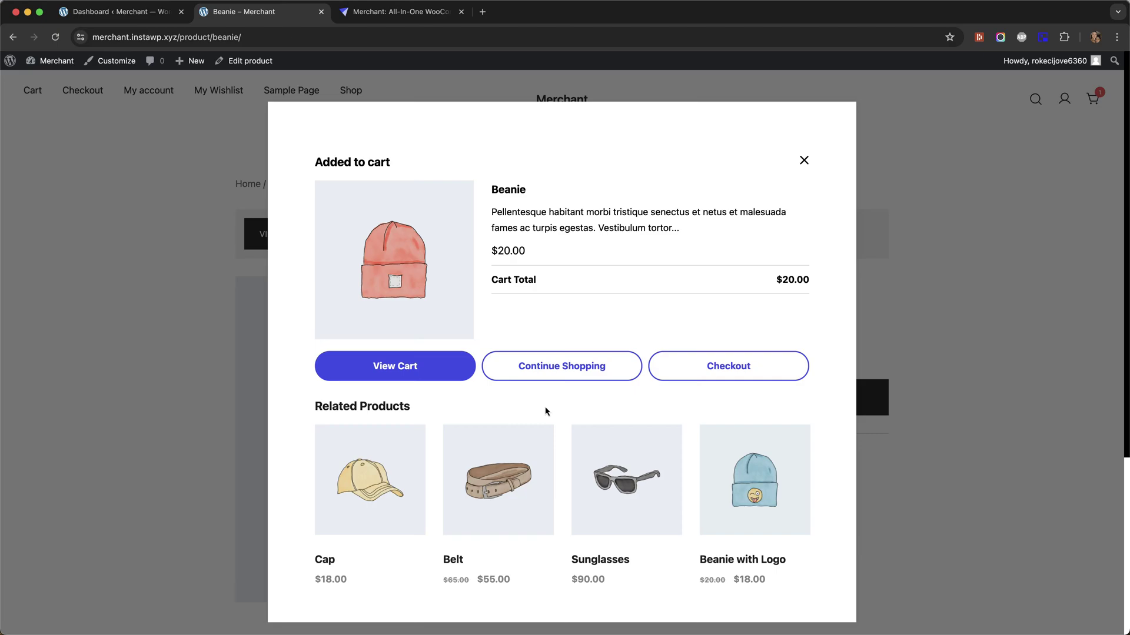
Dismiss the popup, return to the popup settings, and preview layouts 2 and 3
click(802, 165)
click(118, 12)
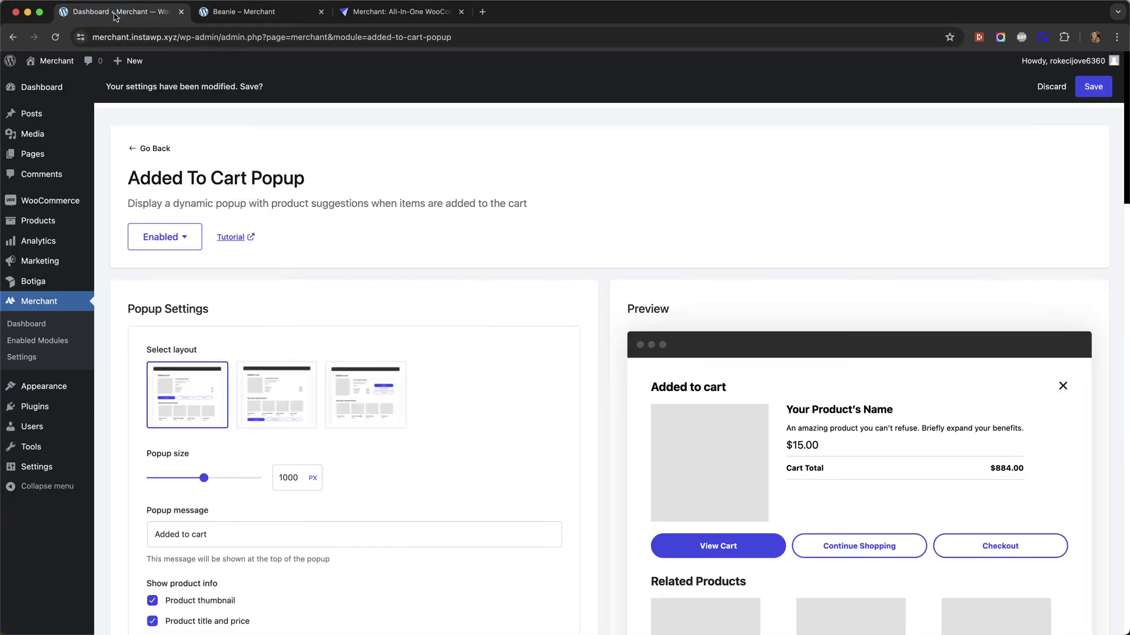
scroll(417, 202, down, 2)
scroll(447, 178, down, 3)
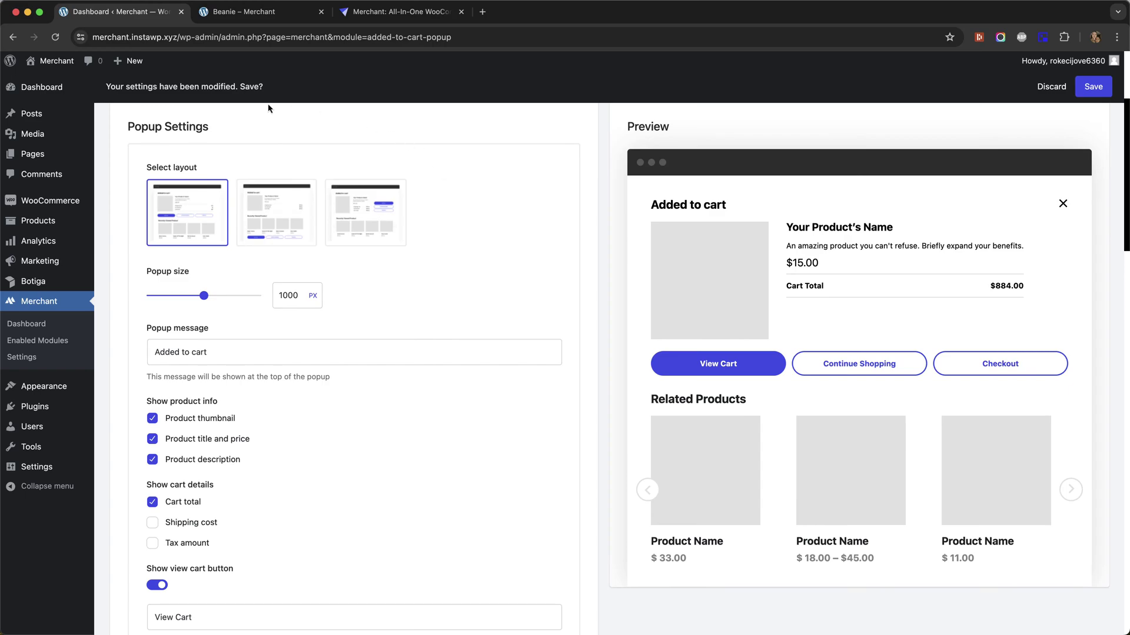
click(275, 213)
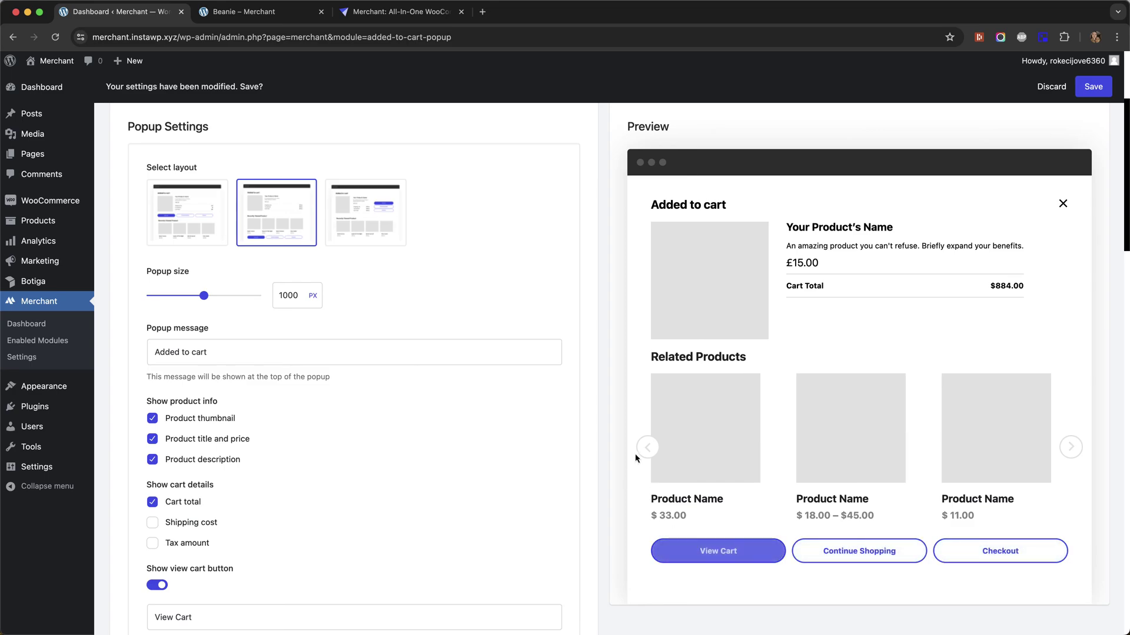
click(364, 215)
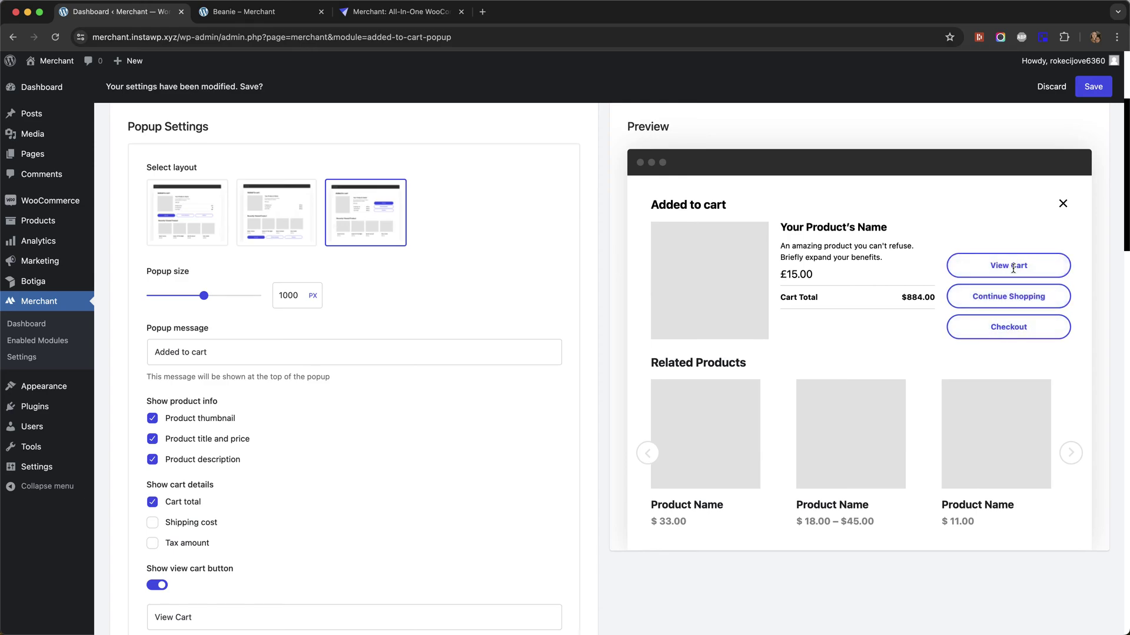
Reselect layout 1 and review the View Cart, Continue Shopping, Checkout and Related Products toggles
click(167, 208)
scroll(434, 222, down, 2)
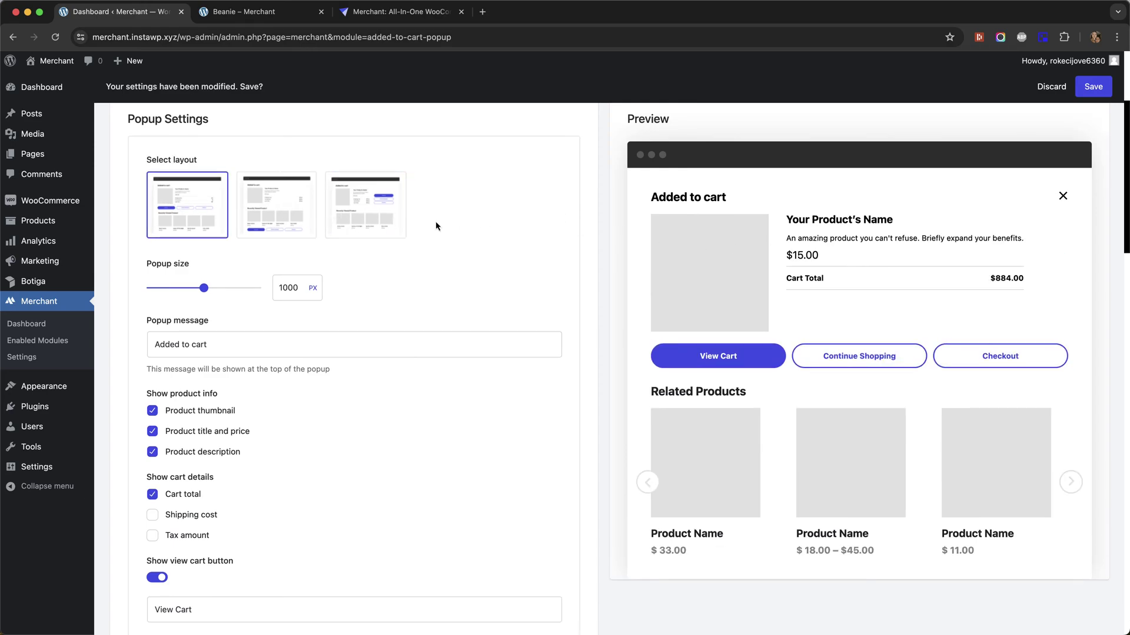
scroll(355, 214, down, 4)
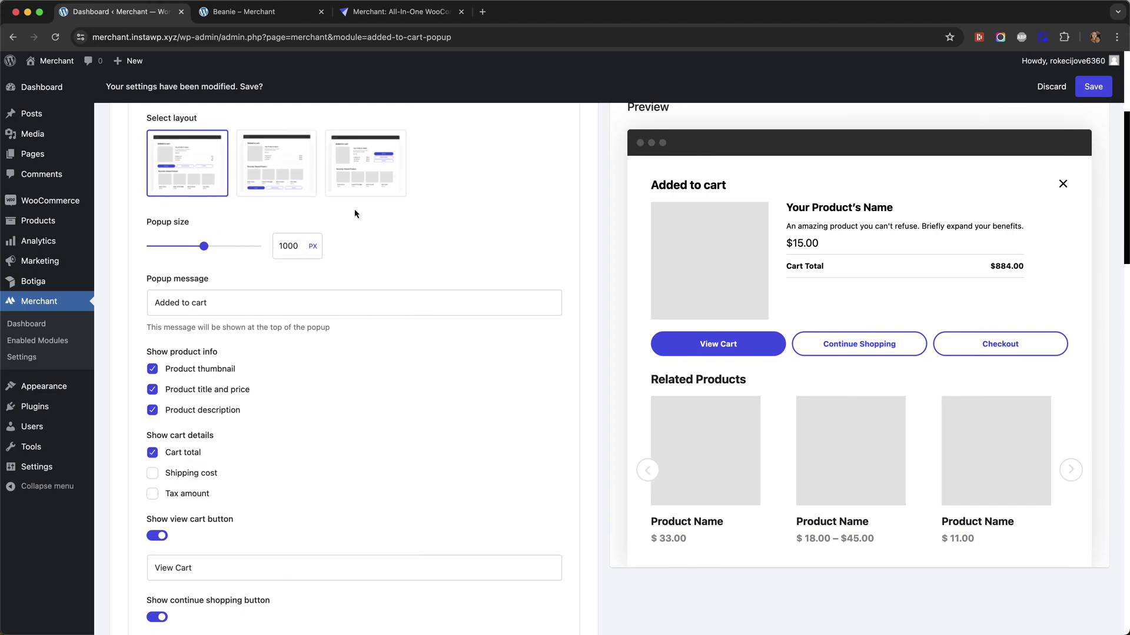
scroll(353, 199, down, 2)
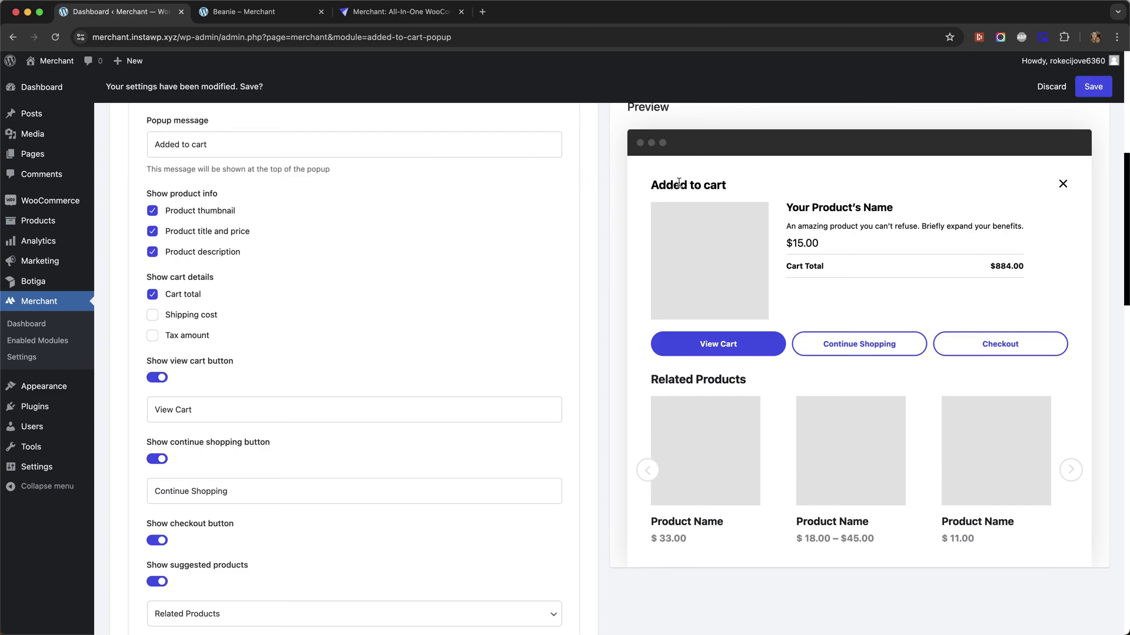
scroll(321, 169, down, 3)
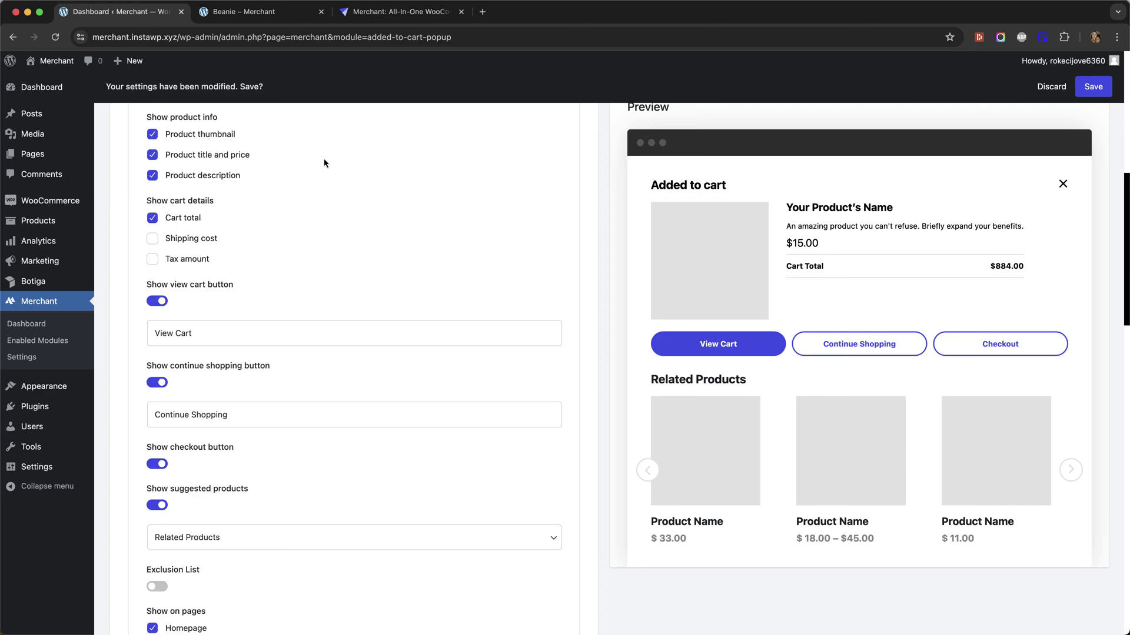
scroll(287, 161, down, 3)
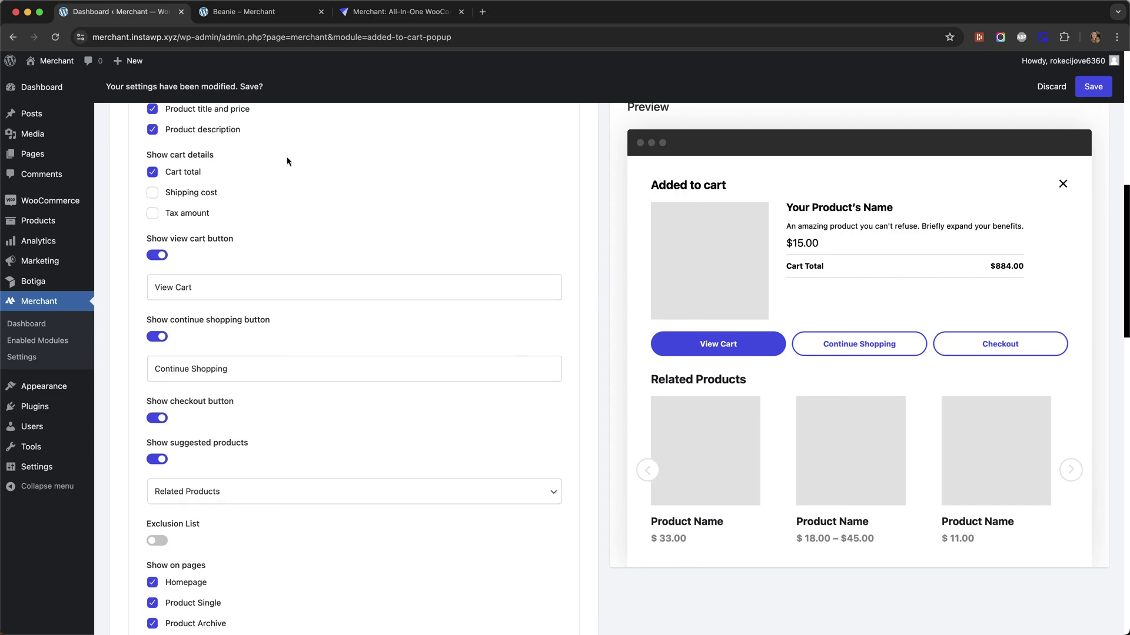
scroll(287, 162, down, 1)
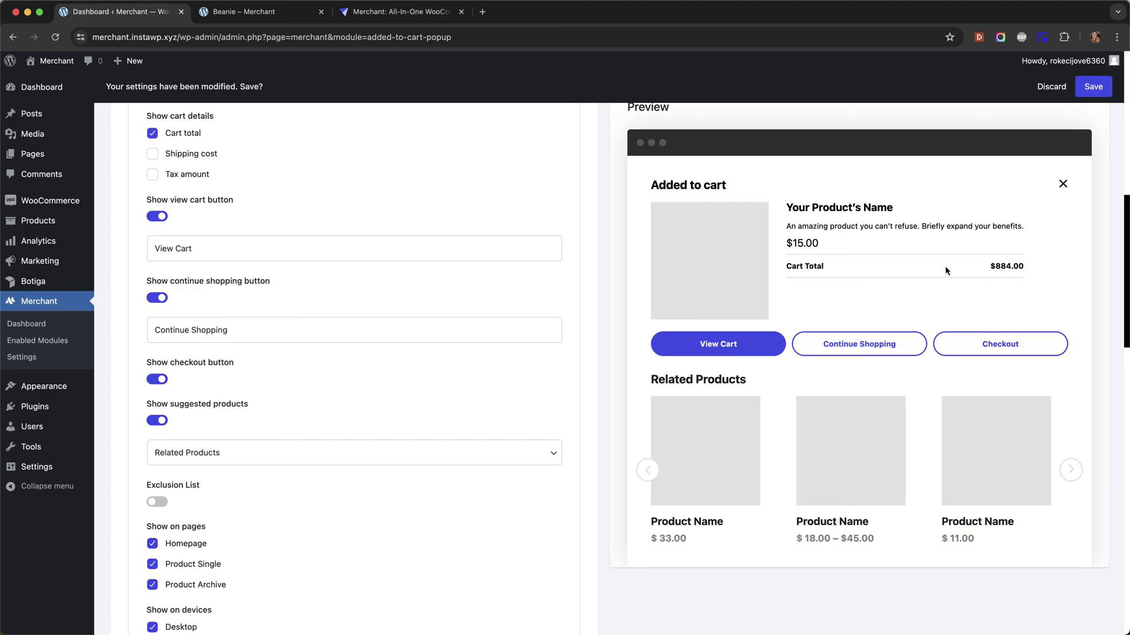
scroll(291, 161, down, 5)
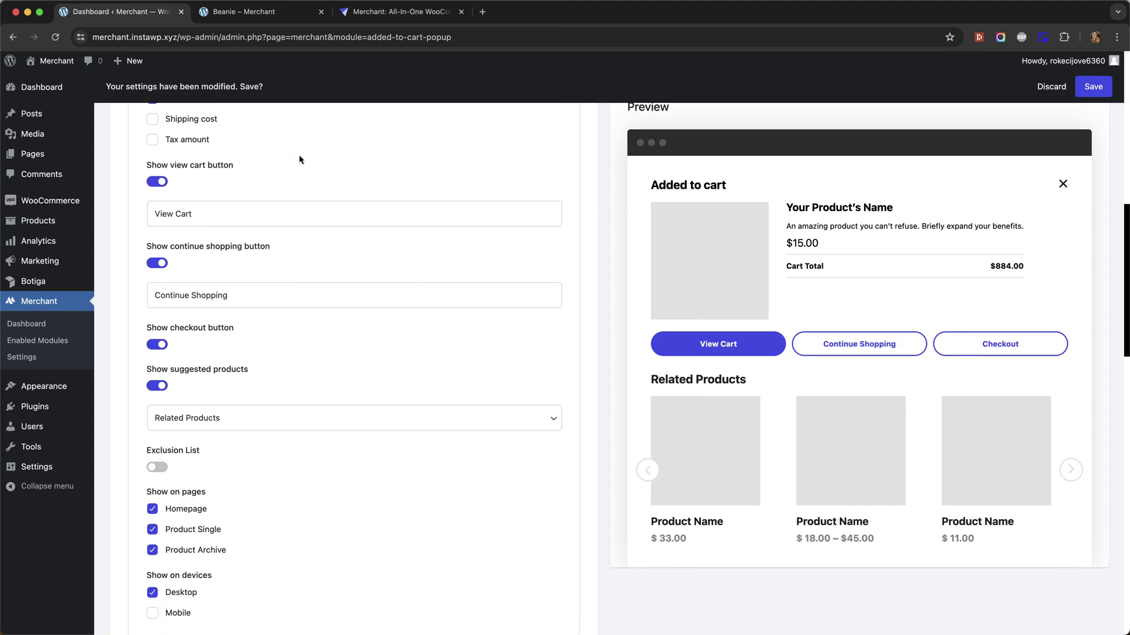
scroll(299, 159, down, 1)
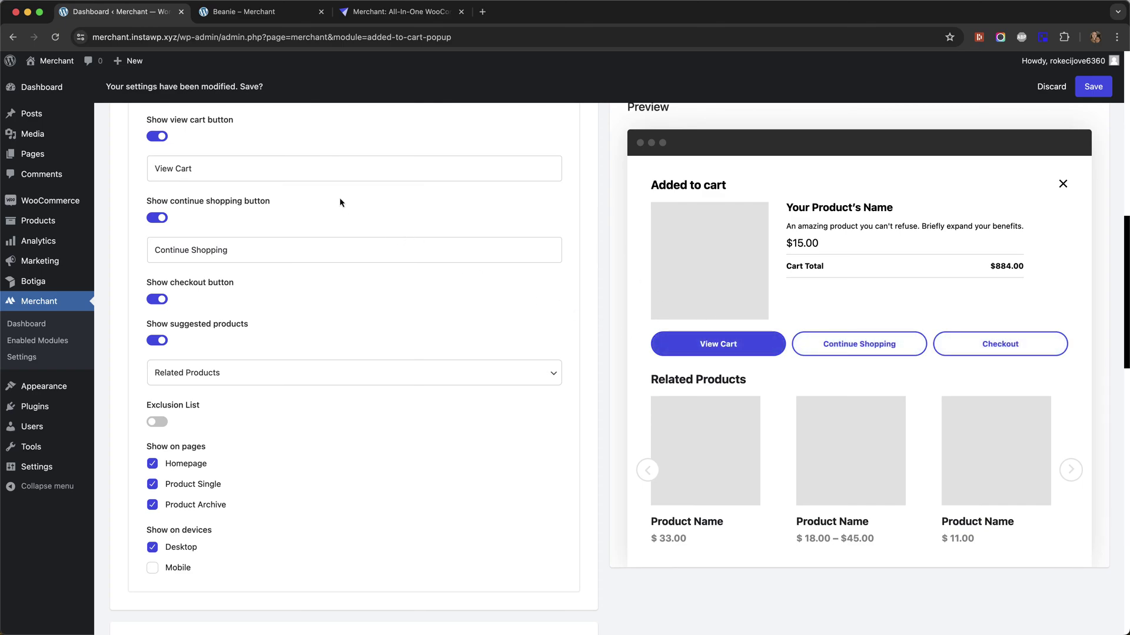
scroll(305, 164, down, 5)
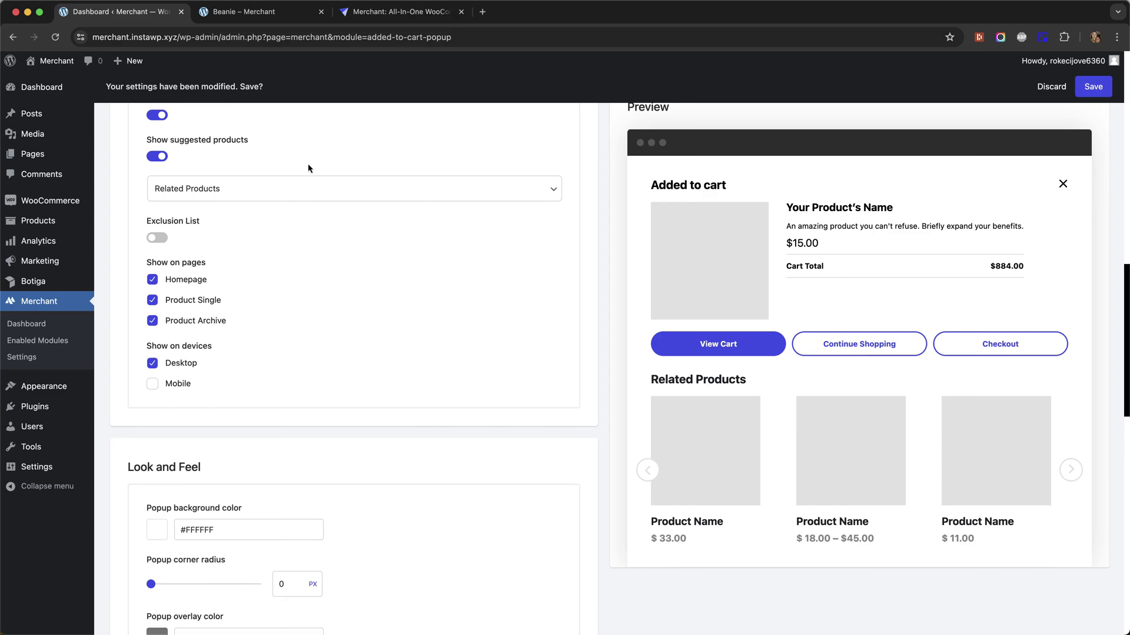
scroll(306, 168, down, 1)
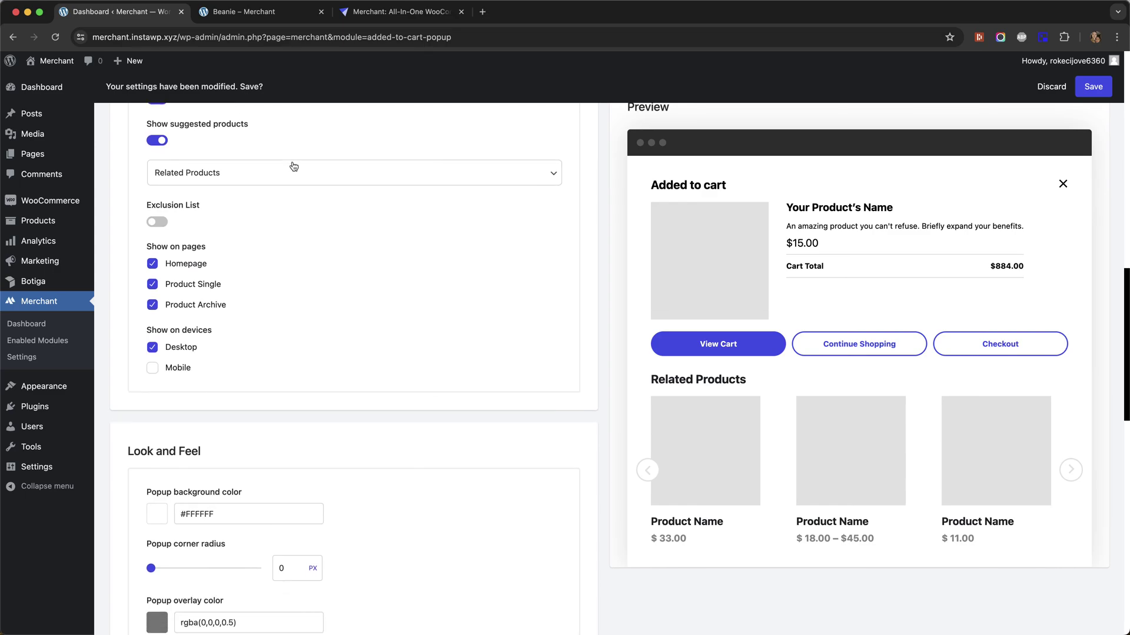
scroll(293, 166, down, 1)
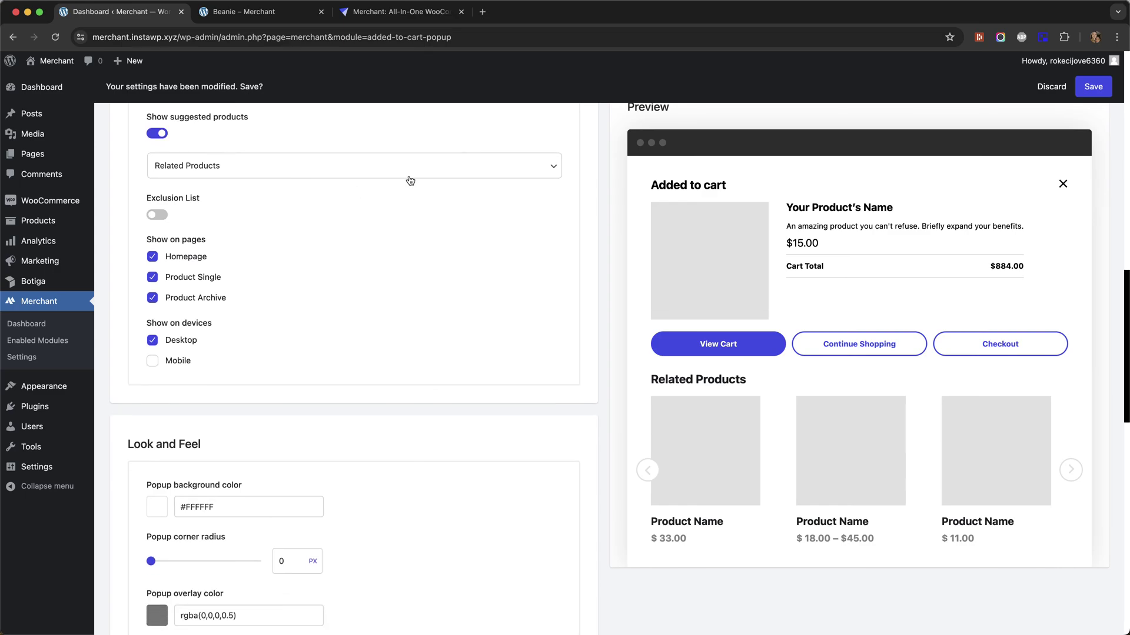
click(315, 166)
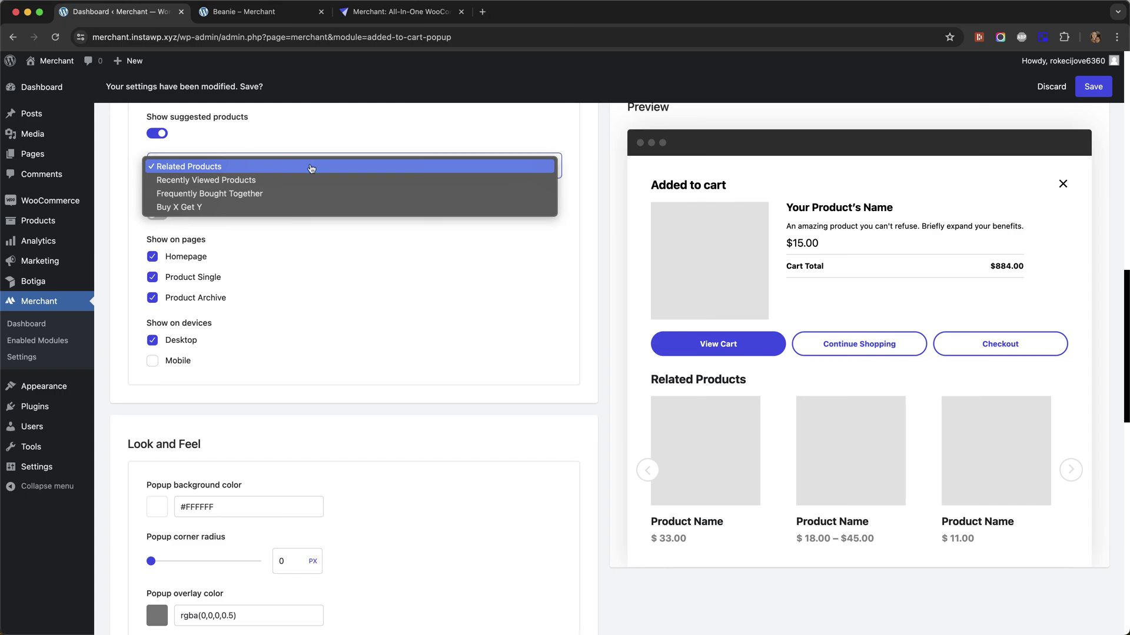
click(312, 180)
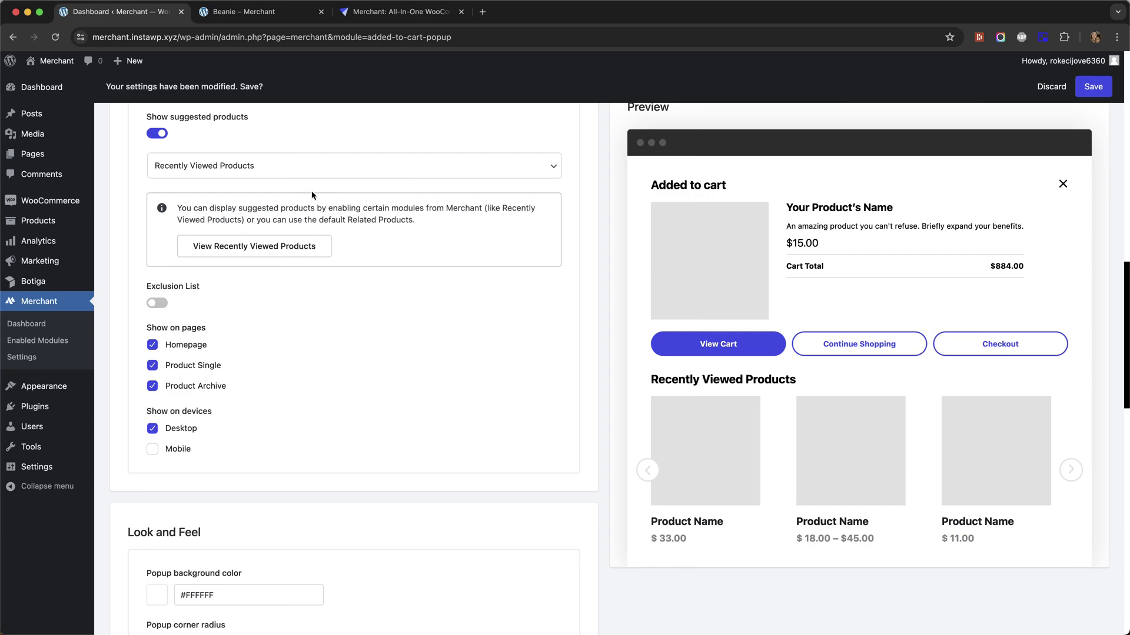
click(277, 172)
click(276, 191)
click(259, 168)
click(250, 129)
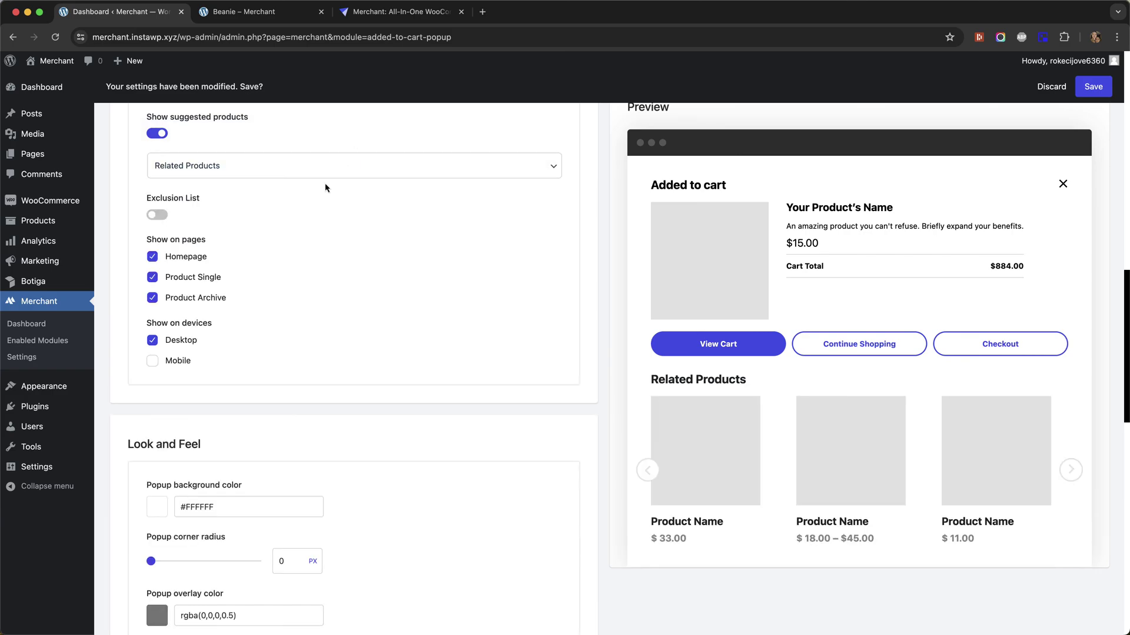
scroll(328, 192, down, 1)
scroll(330, 174, down, 4)
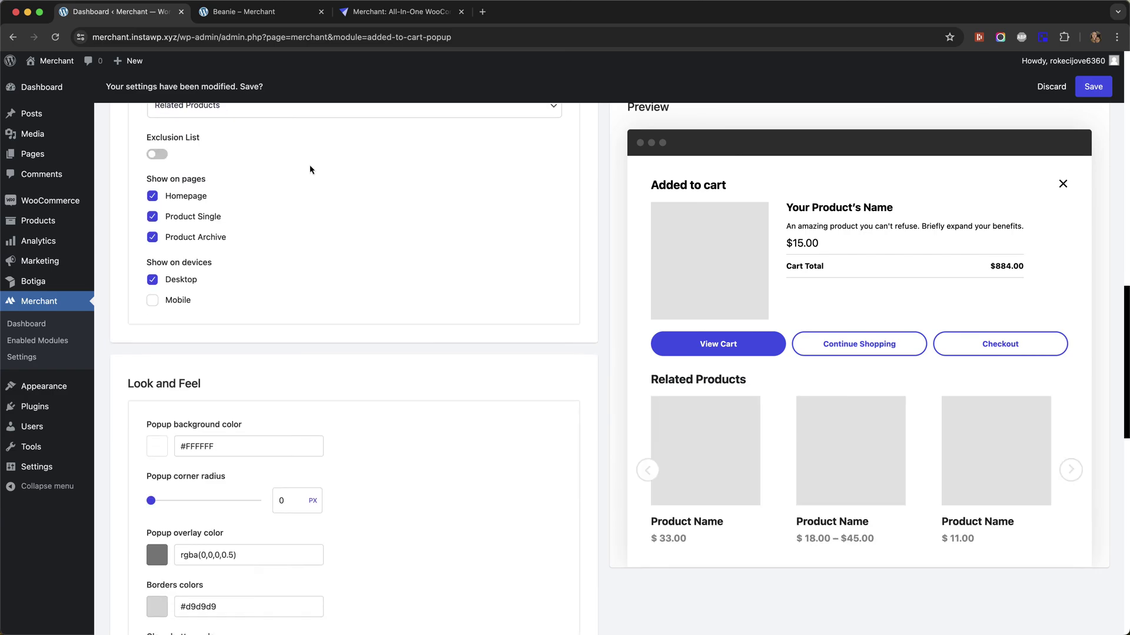
click(156, 141)
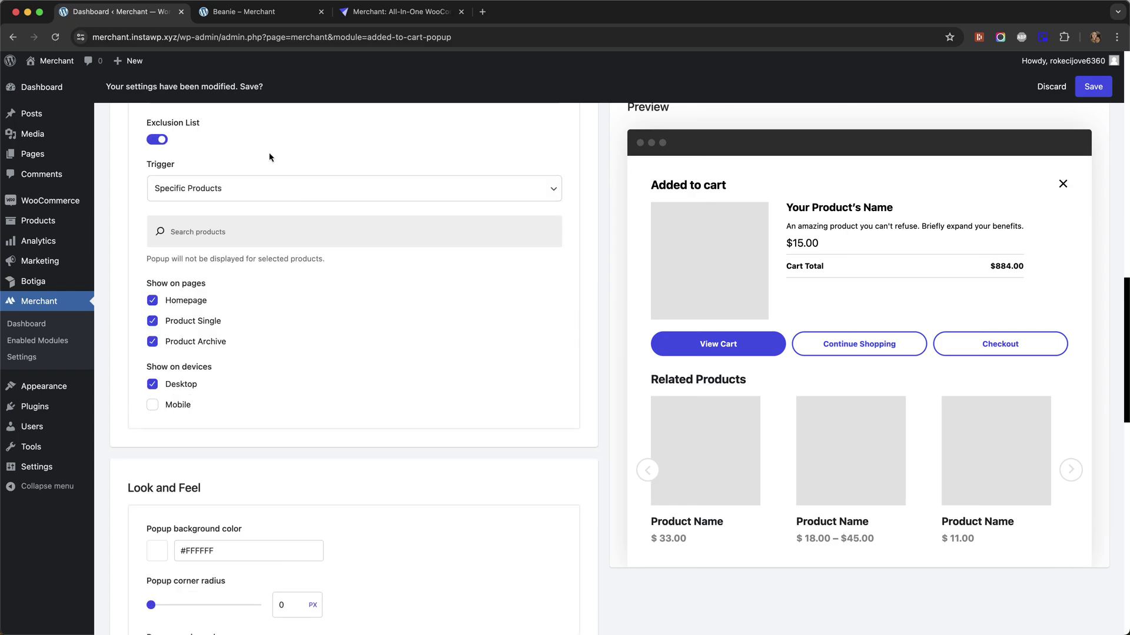
click(261, 198)
click(259, 203)
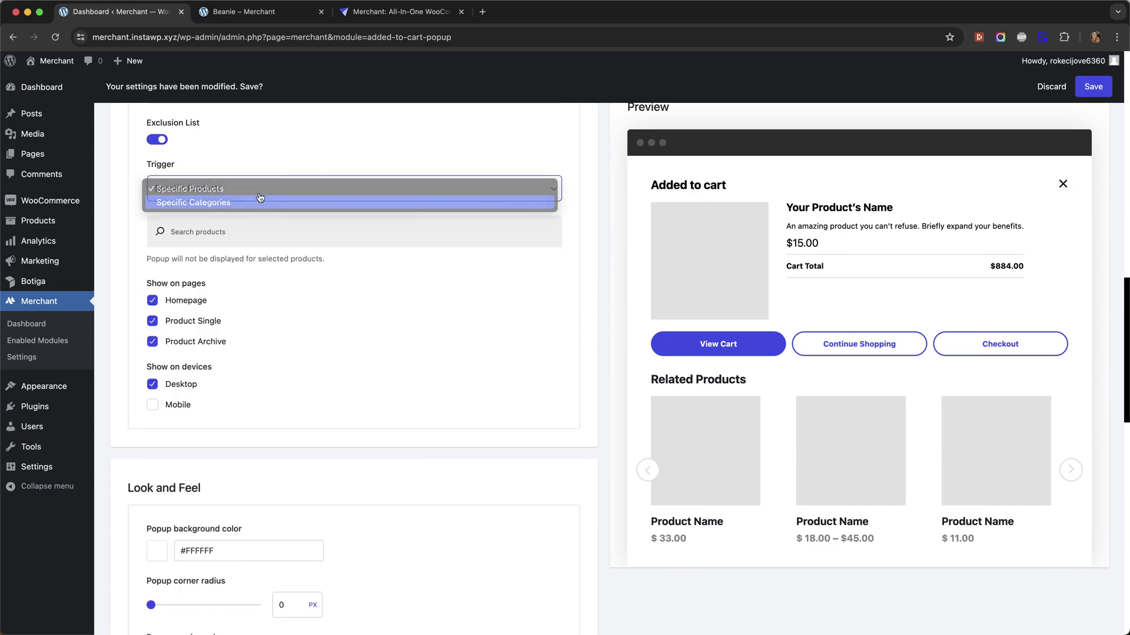
click(157, 141)
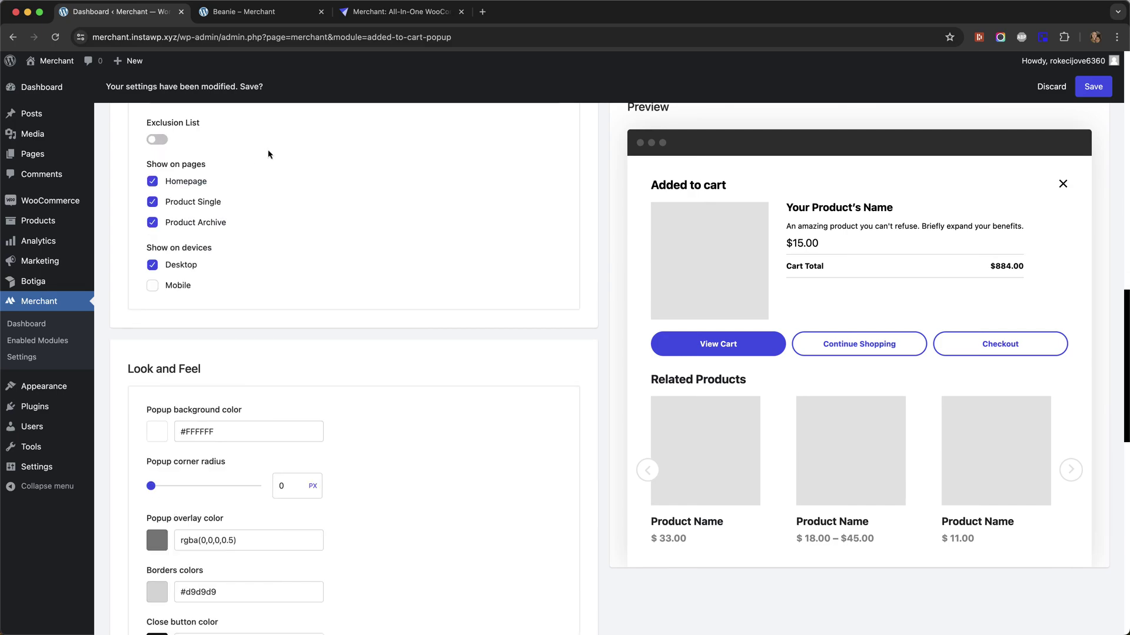
scroll(320, 152, down, 2)
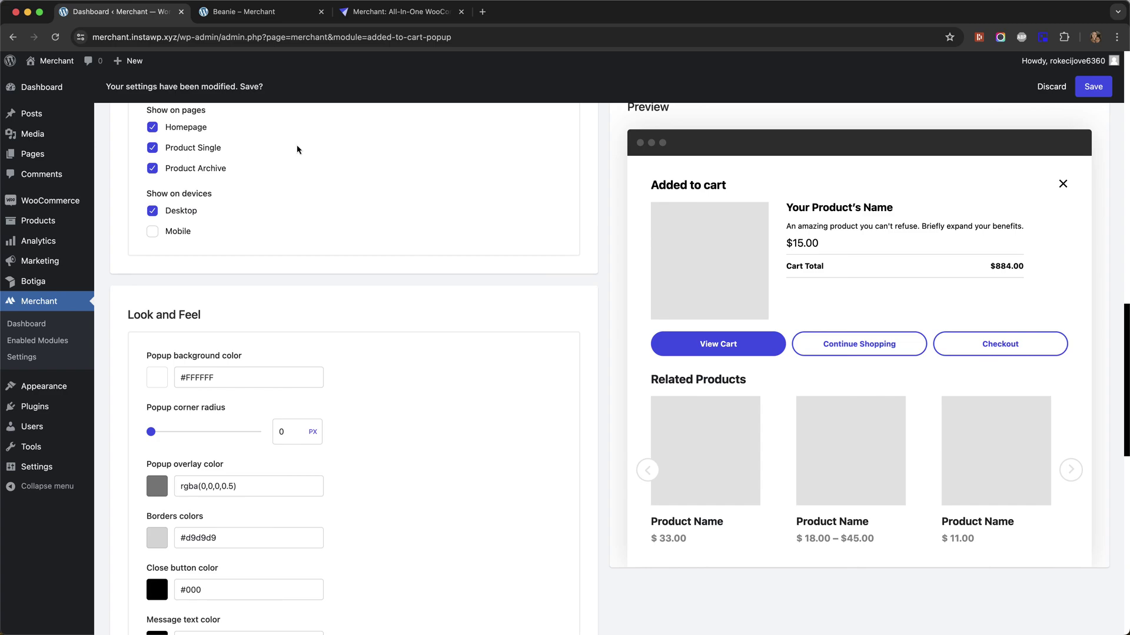
click(161, 229)
click(161, 230)
click(291, 202)
scroll(334, 171, down, 5)
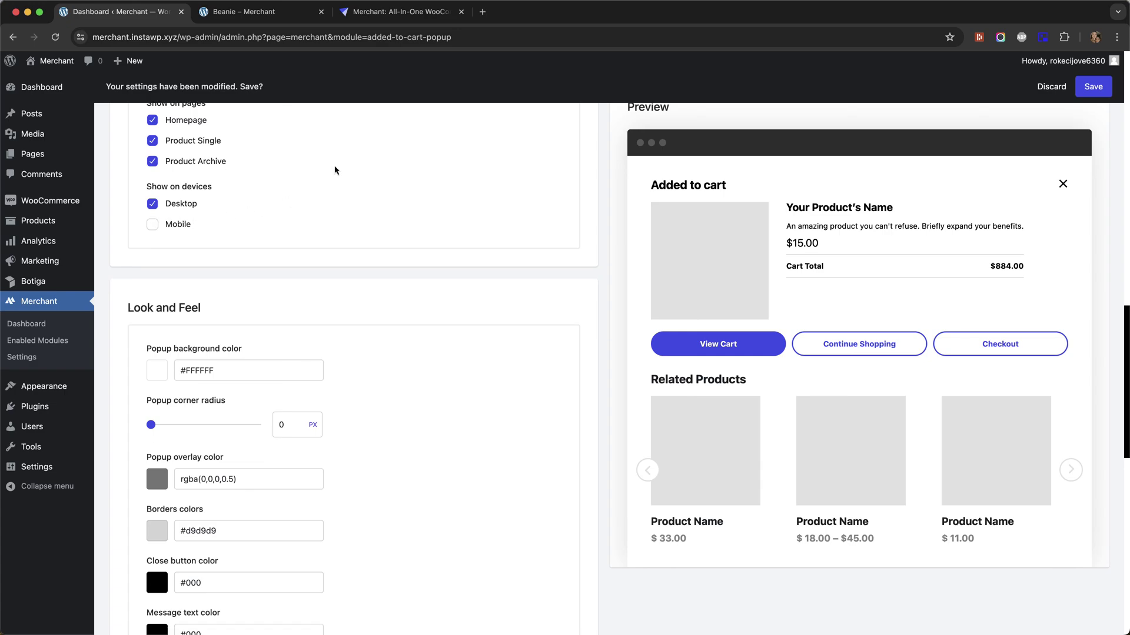
scroll(332, 171, down, 1)
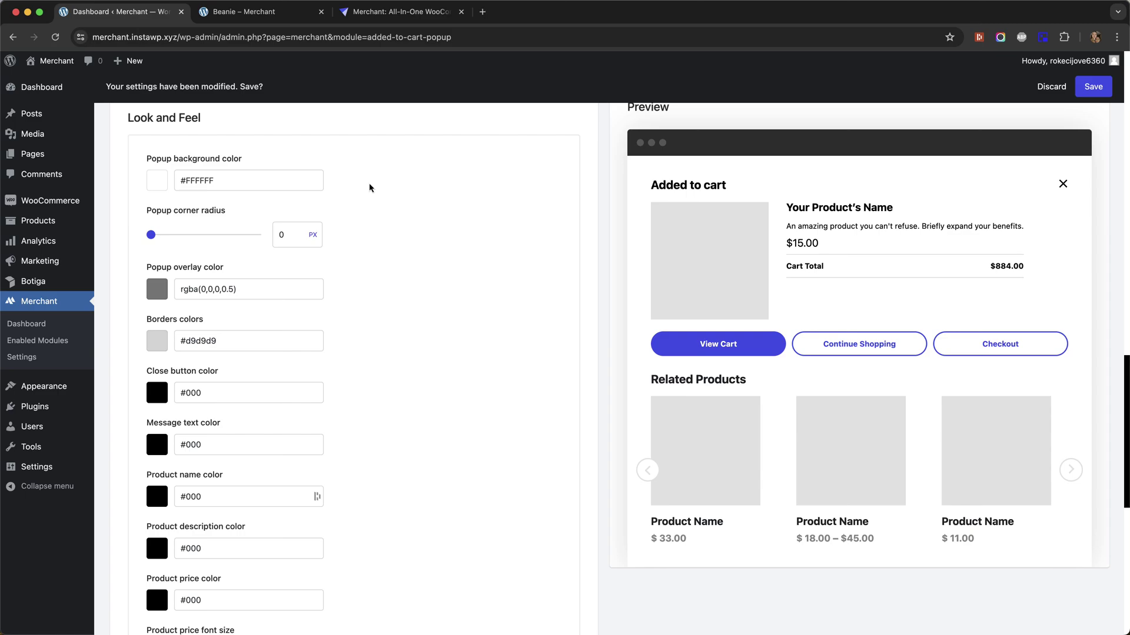
scroll(360, 179, down, 1)
scroll(361, 180, down, 10)
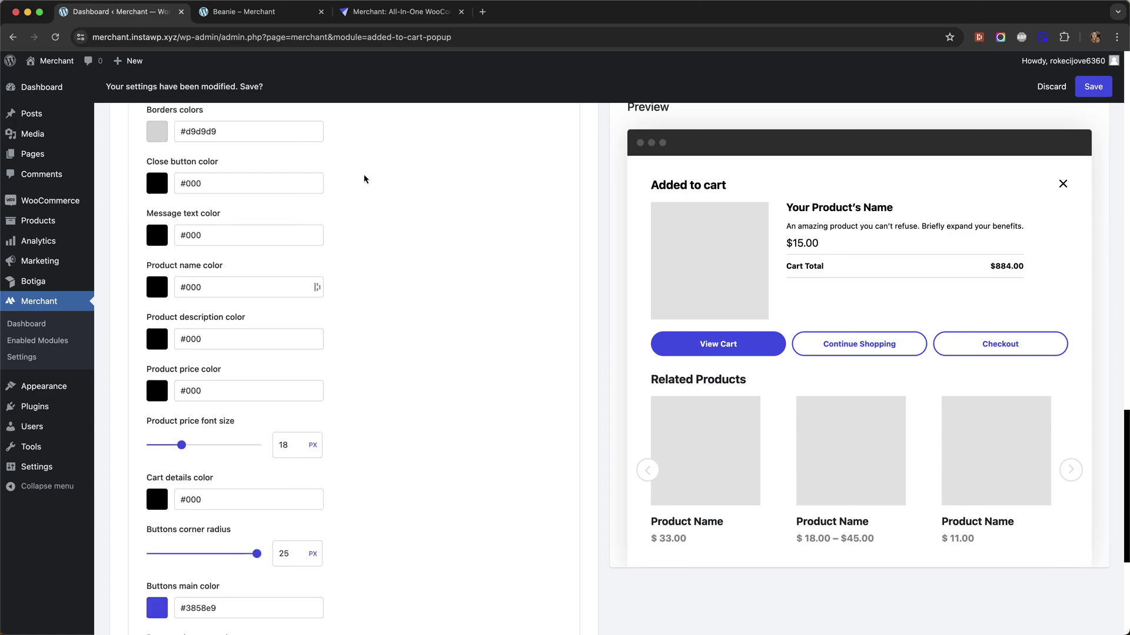
scroll(382, 176, down, 3)
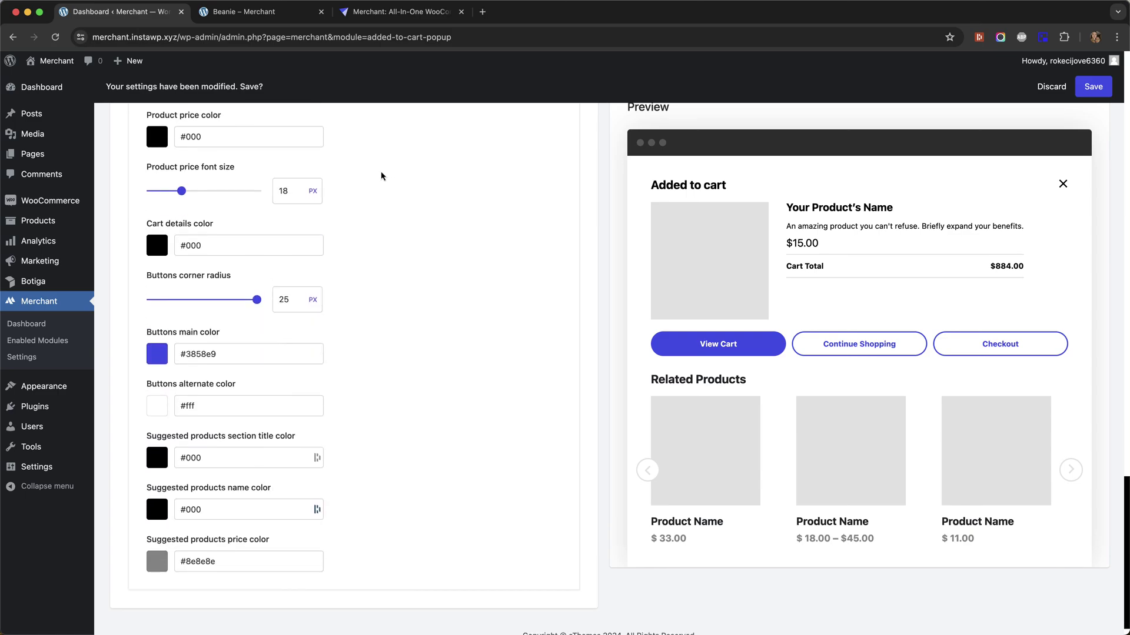